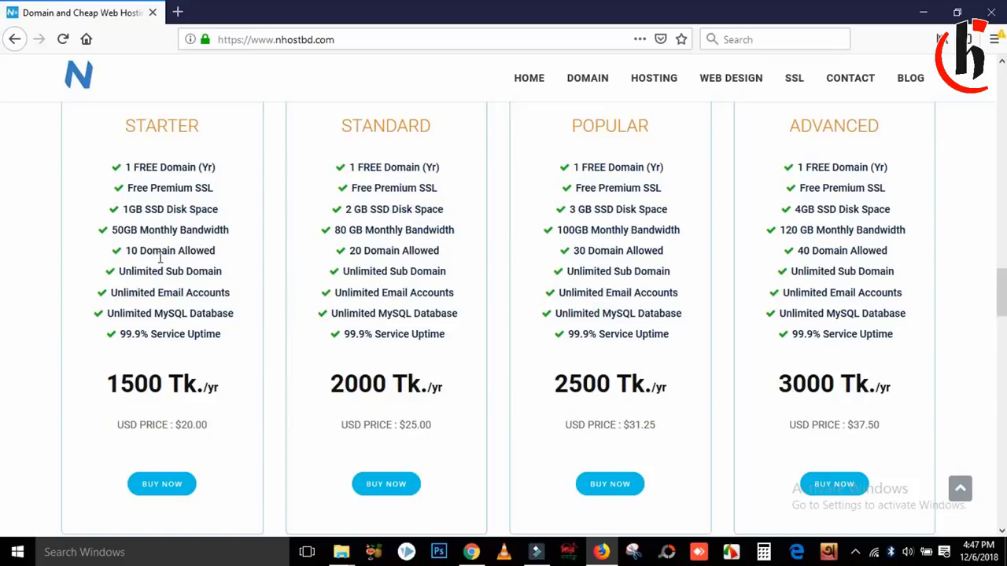
Step: Compare the hosting plans' features, including 10 Domain Allowed and Free Premium SSL
drag(126, 260, 216, 257)
click(216, 258)
drag(127, 192, 214, 192)
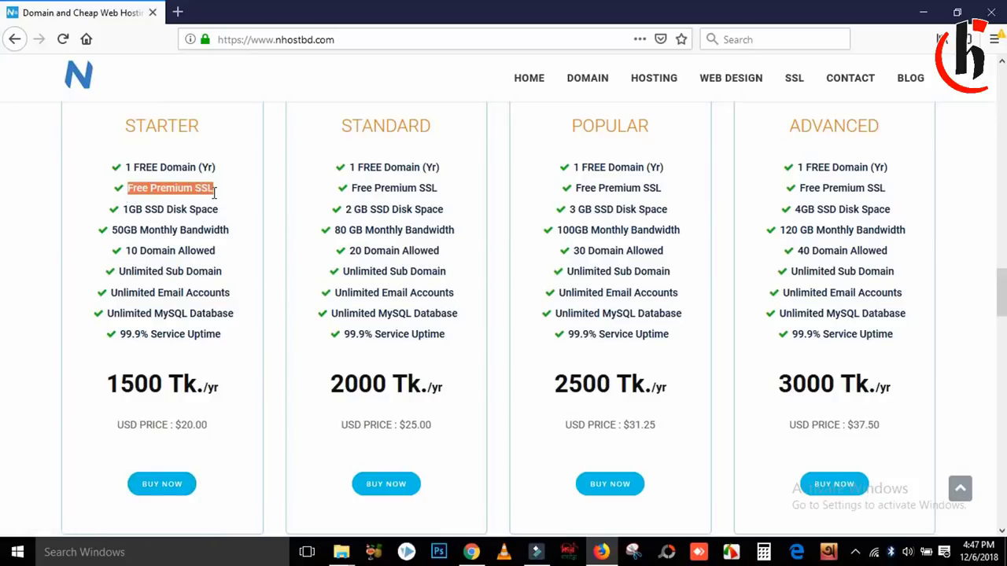
click(214, 193)
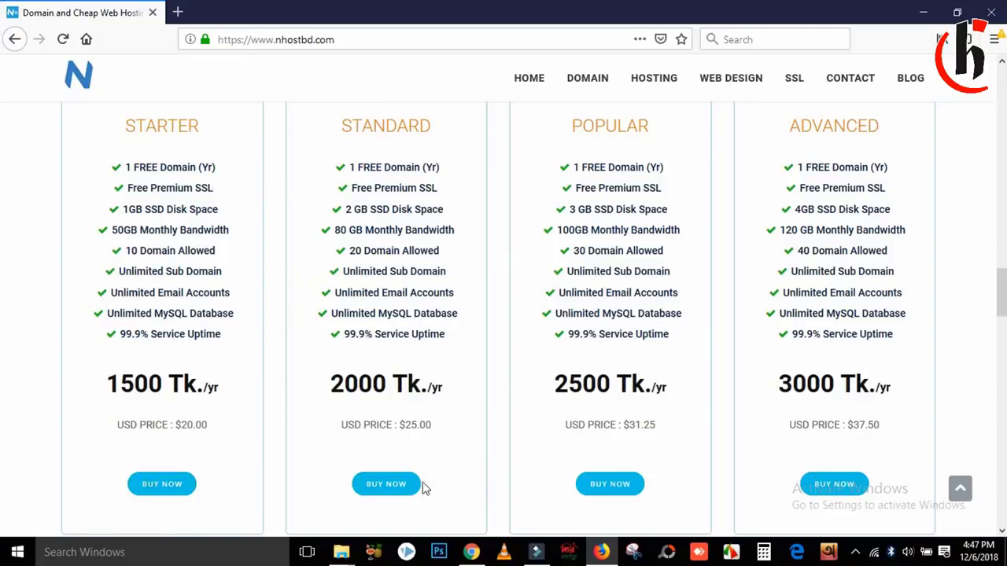
drag(1003, 289, 1001, 358)
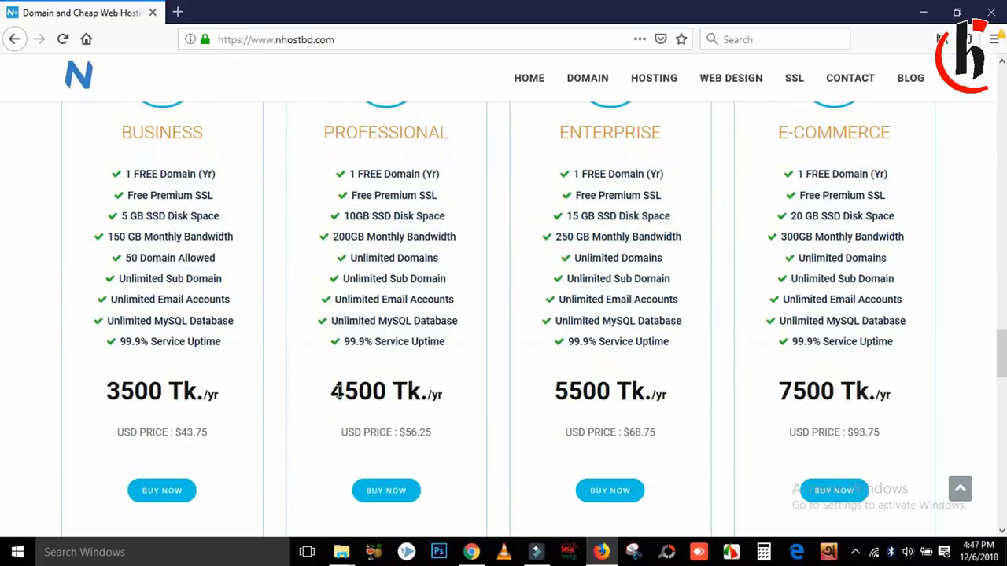
drag(1002, 356, 996, 299)
Step: Order the Standard 2000 Tk plan and look over the domain already in the cart
click(397, 445)
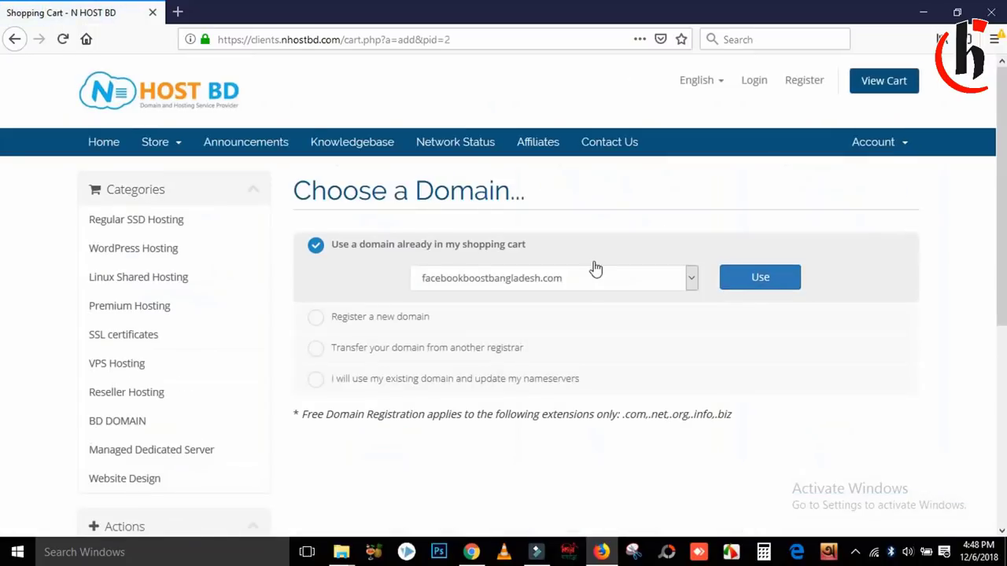
click(690, 279)
click(691, 279)
scroll(1005, 216, down, 1)
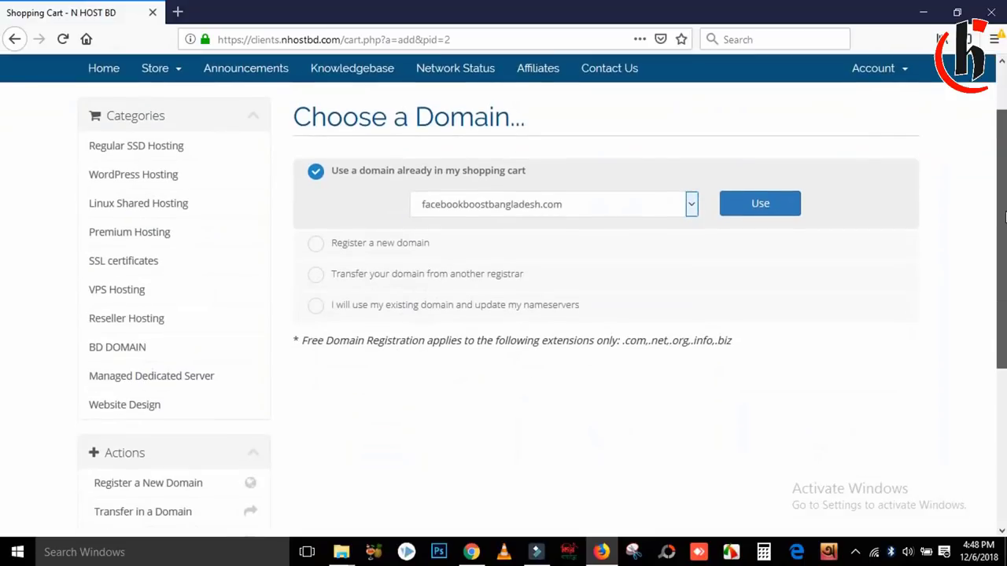
Step: Choose Register a new domain and check availability of facebookboostbangladesh.com
click(316, 245)
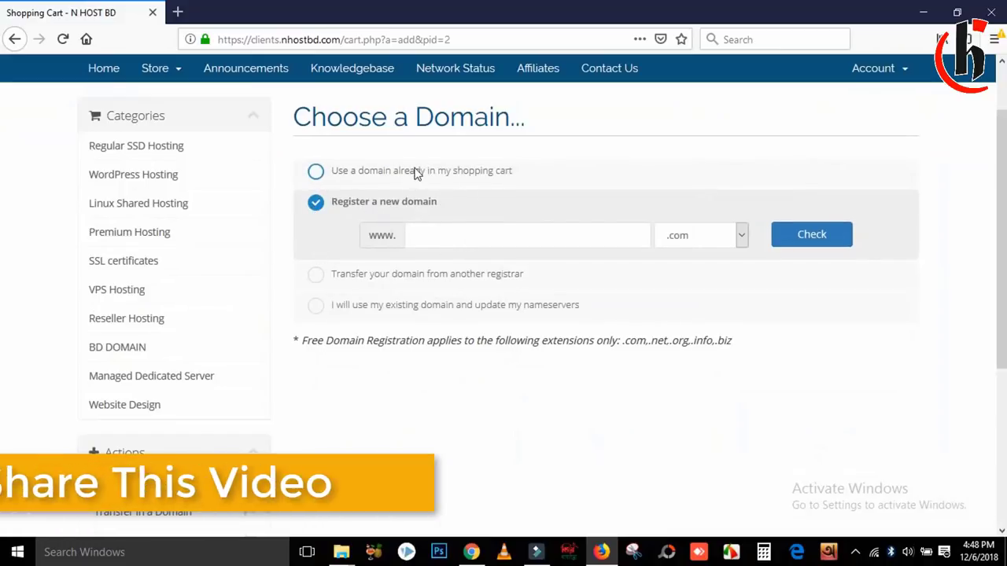
click(447, 236)
text(facebookboostbangladesh.com)
click(809, 235)
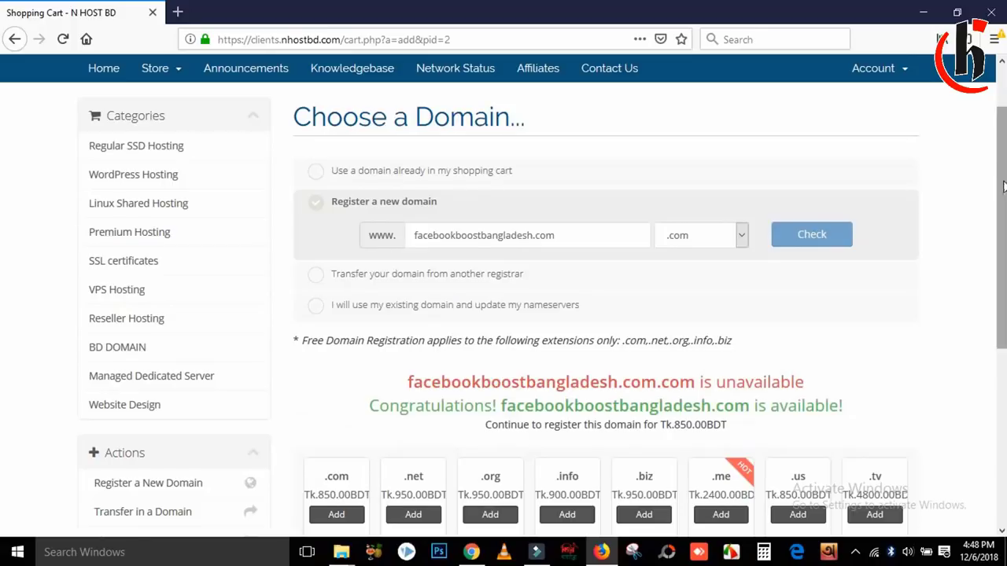
Step: Add the available .com domain at Tk.850 to the cart and continue to domain configuration
scroll(1004, 185, down, 2)
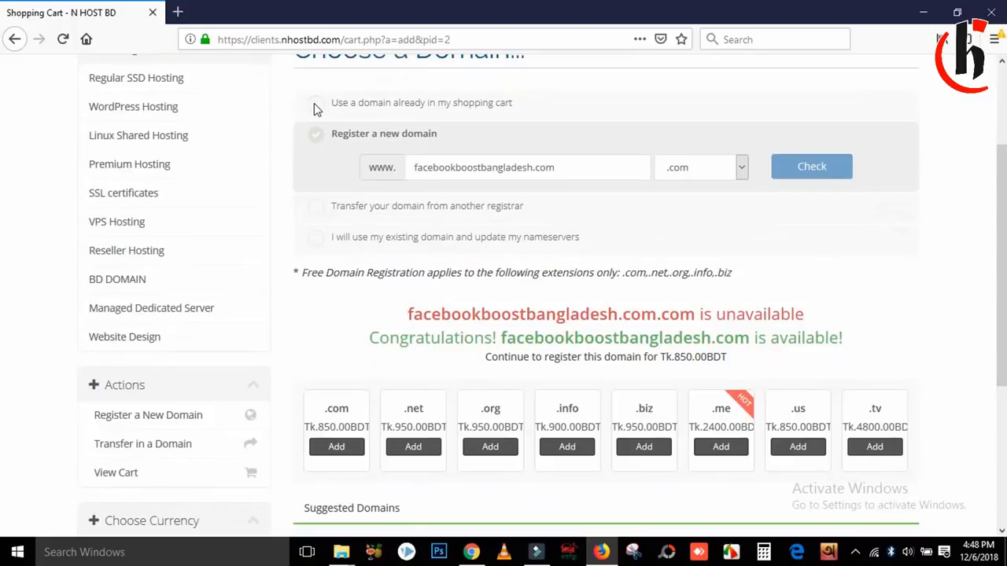
drag(372, 343, 854, 340)
click(856, 340)
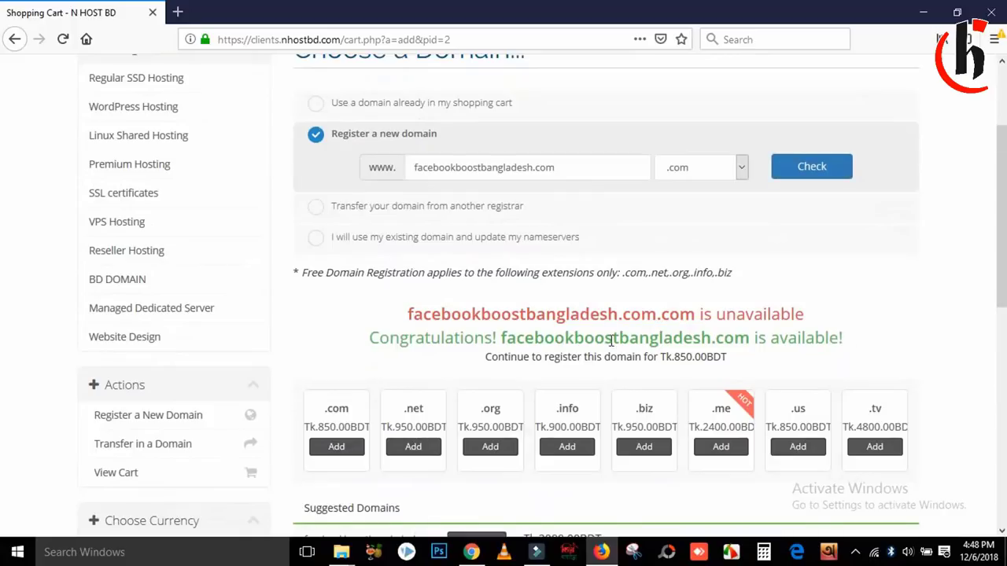
drag(378, 339, 849, 353)
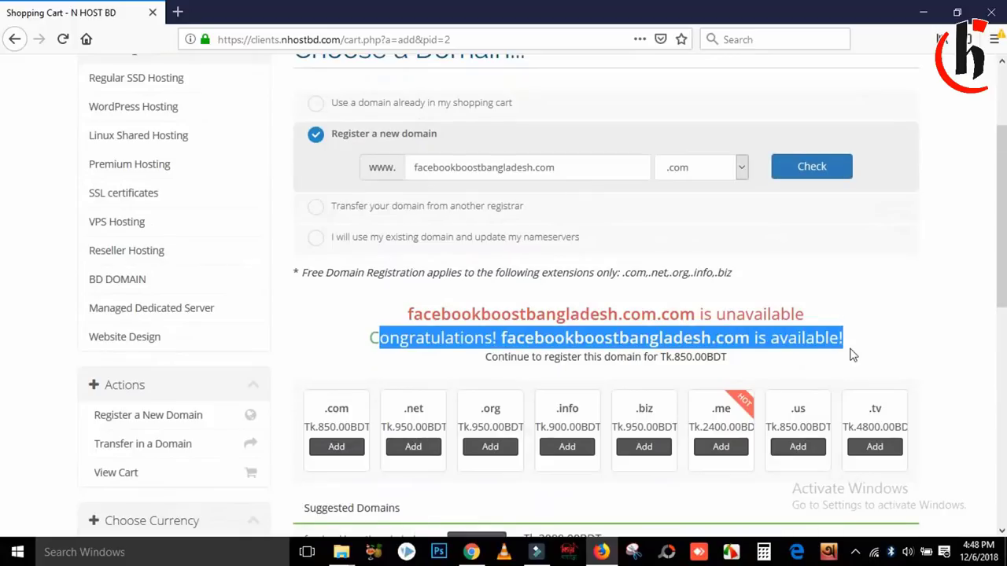
click(850, 353)
scroll(472, 340, down, 3)
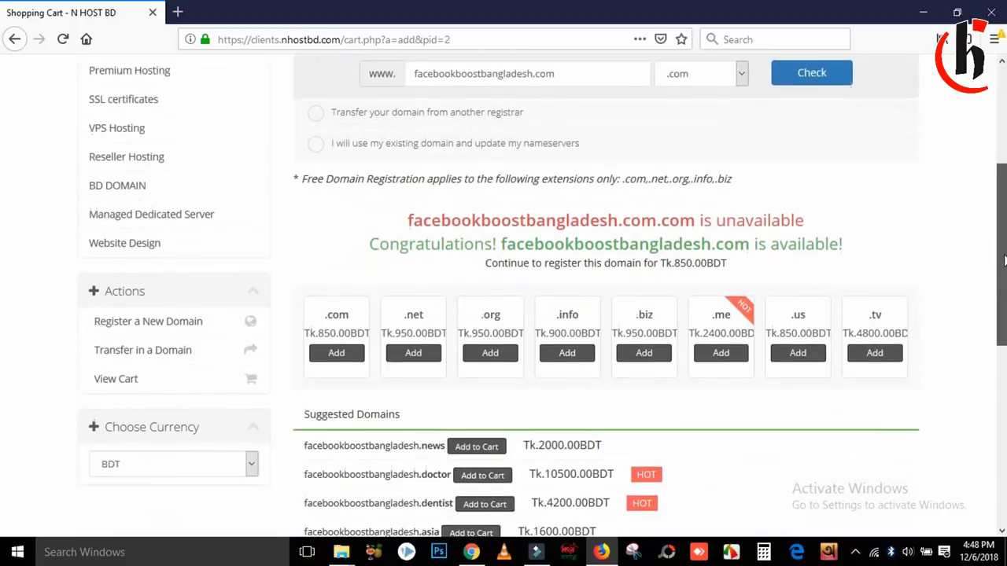
click(341, 339)
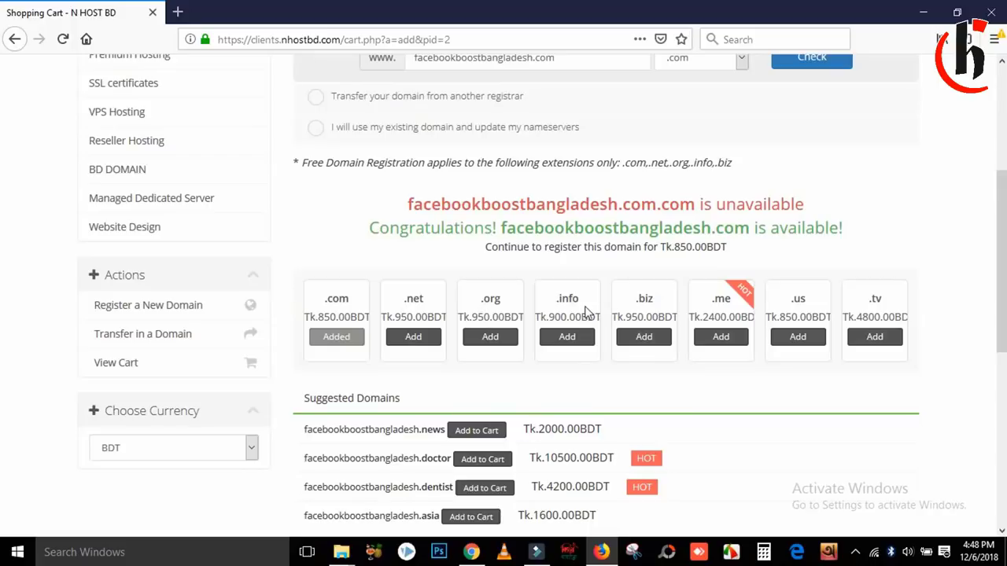
drag(1004, 258, 1004, 402)
click(592, 469)
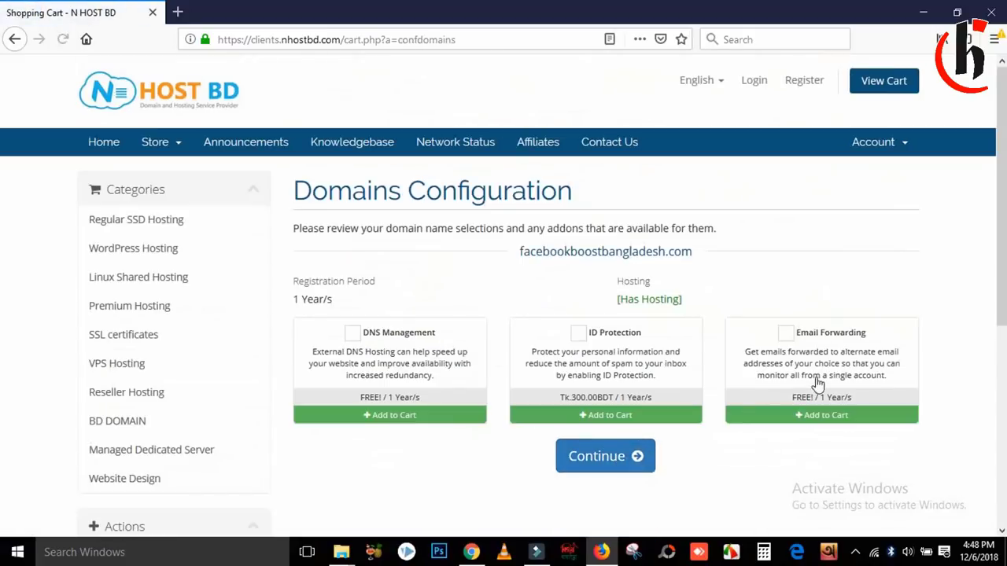
Step: Tick free DNS Management and Email Forwarding, leaving the paid ID Protection unticked
scroll(398, 256, down, 2)
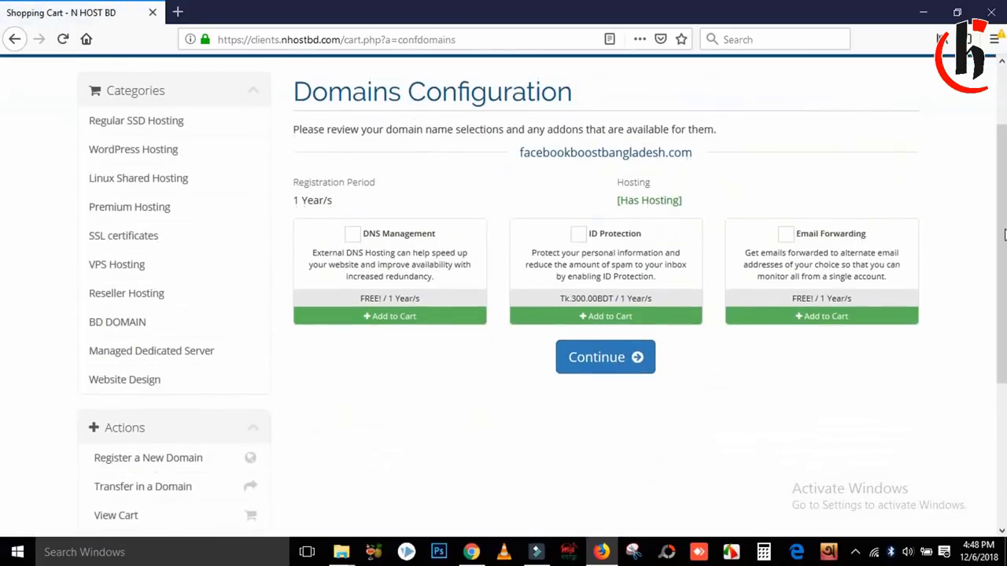
click(353, 236)
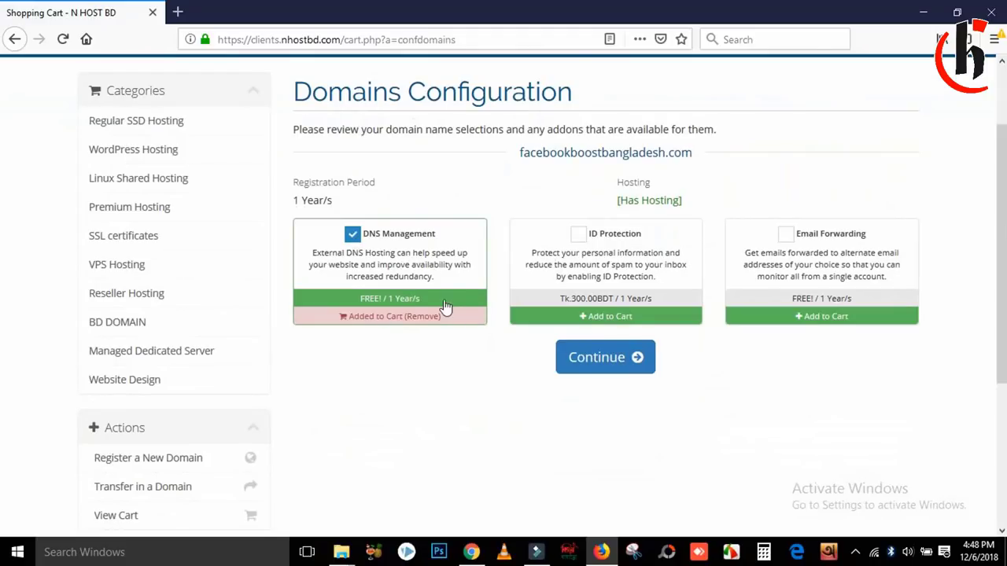
click(785, 235)
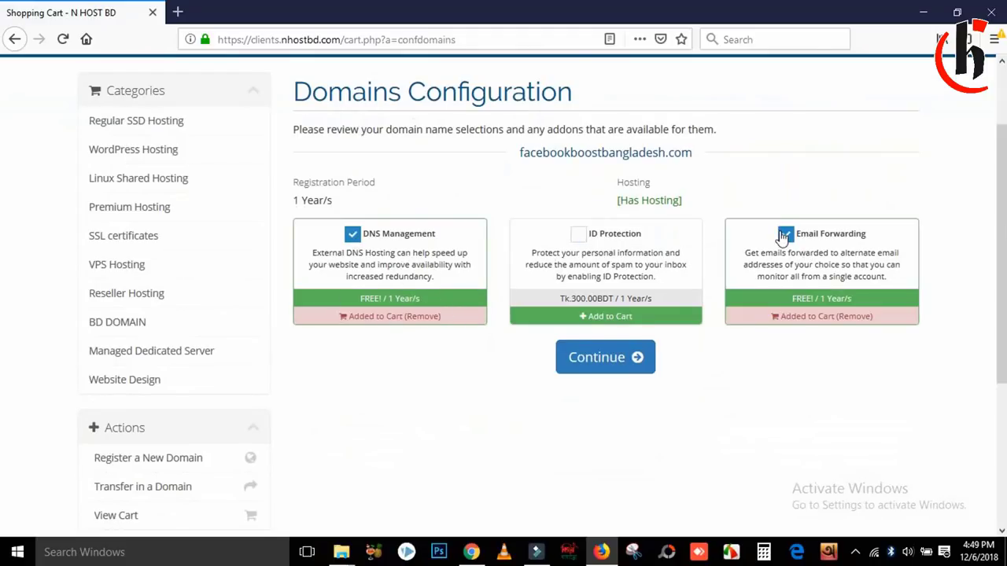
click(580, 236)
click(580, 236)
click(580, 236)
click(580, 236)
click(580, 236)
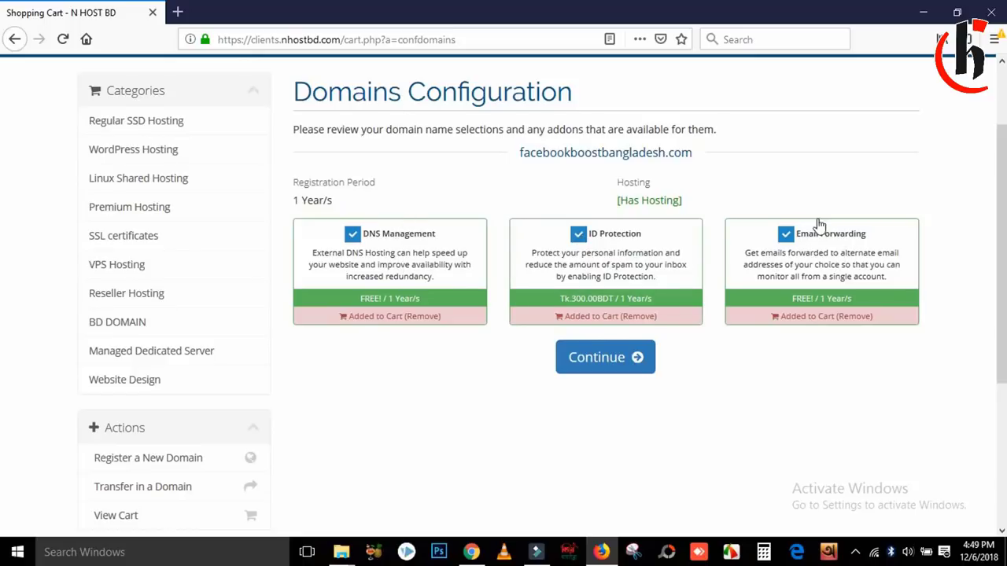
click(580, 236)
drag(1004, 163, 999, 276)
Step: Keep the currency as BDT, re-add DNS Management and Email Forwarding, and reach Review & Checkout
click(252, 414)
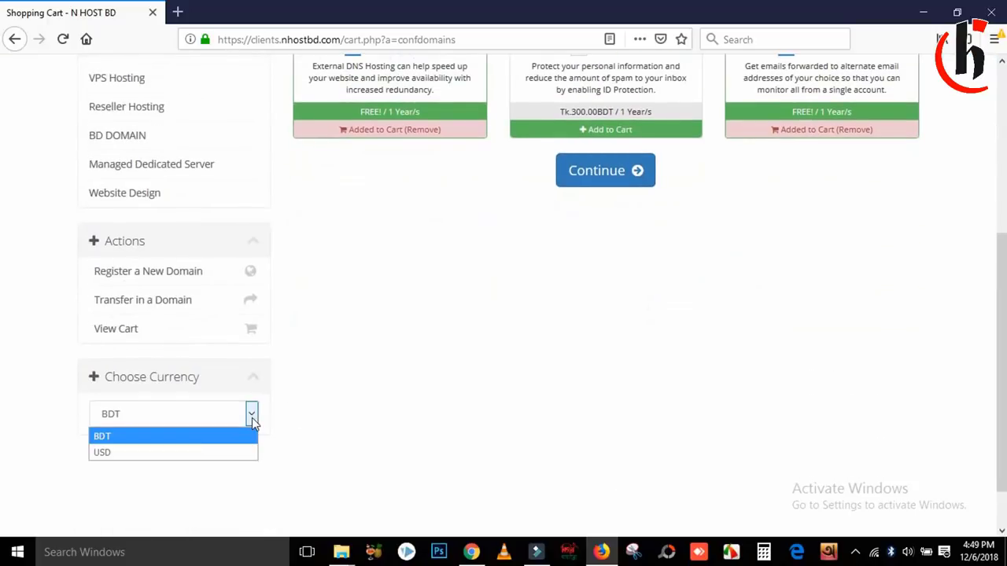
click(169, 454)
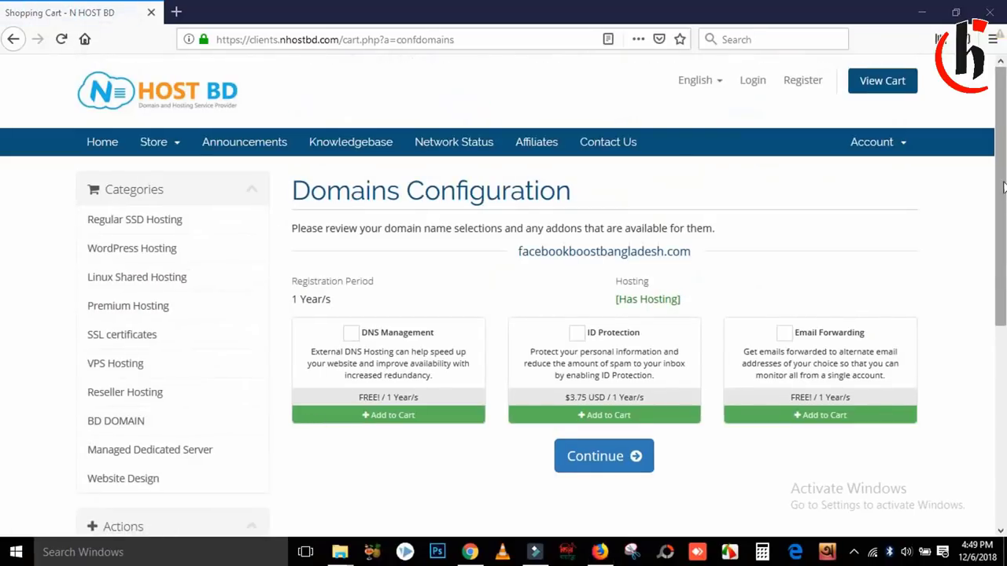
drag(1004, 187, 1001, 368)
click(251, 390)
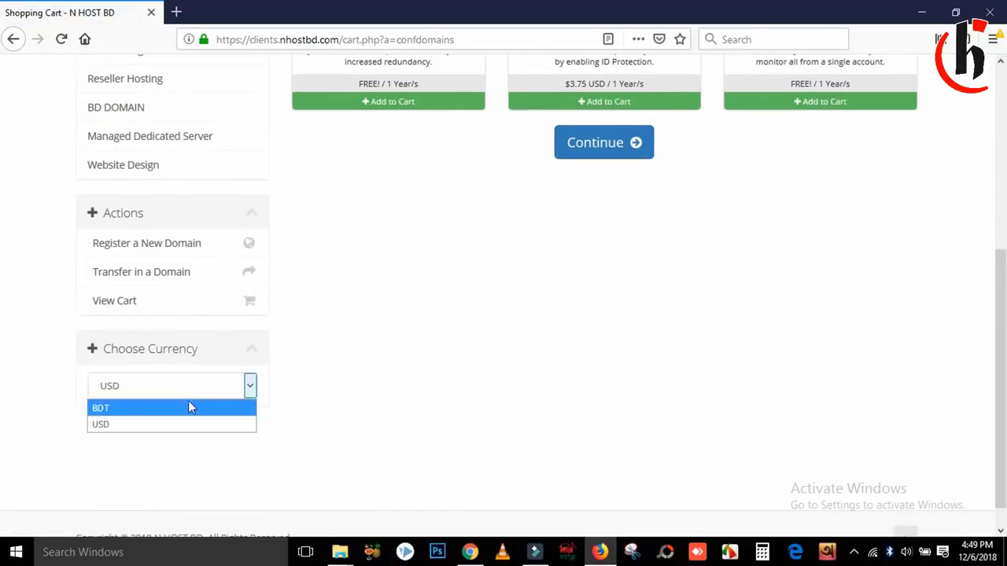
click(178, 410)
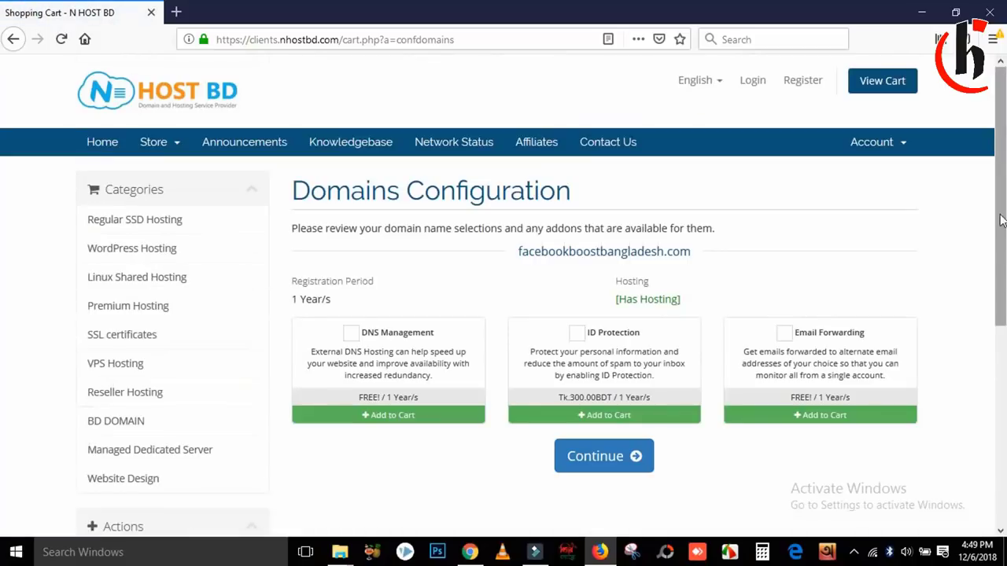
scroll(1003, 226, down, 2)
click(351, 230)
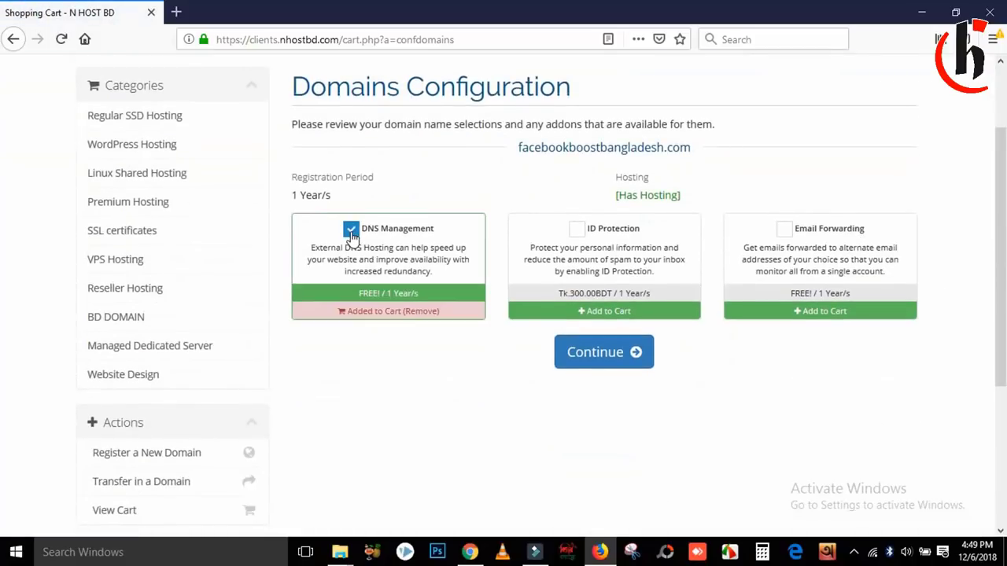
click(783, 230)
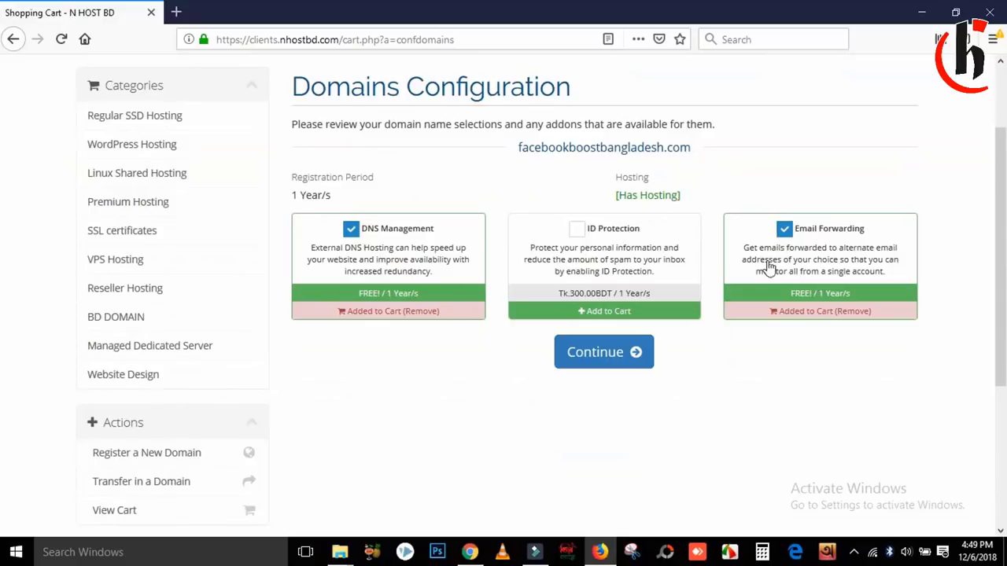
click(598, 360)
drag(585, 187, 630, 189)
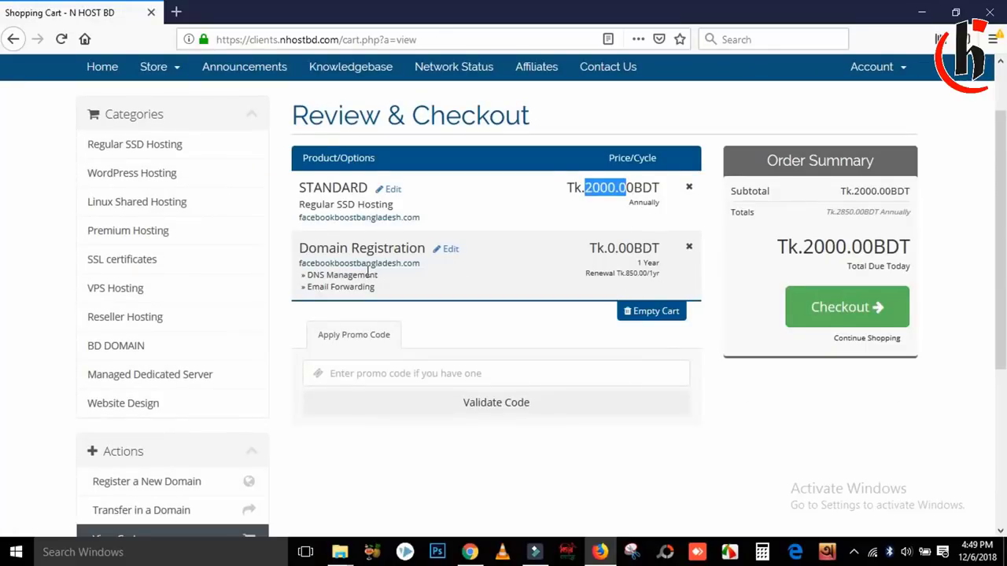
drag(654, 264, 683, 269)
click(645, 270)
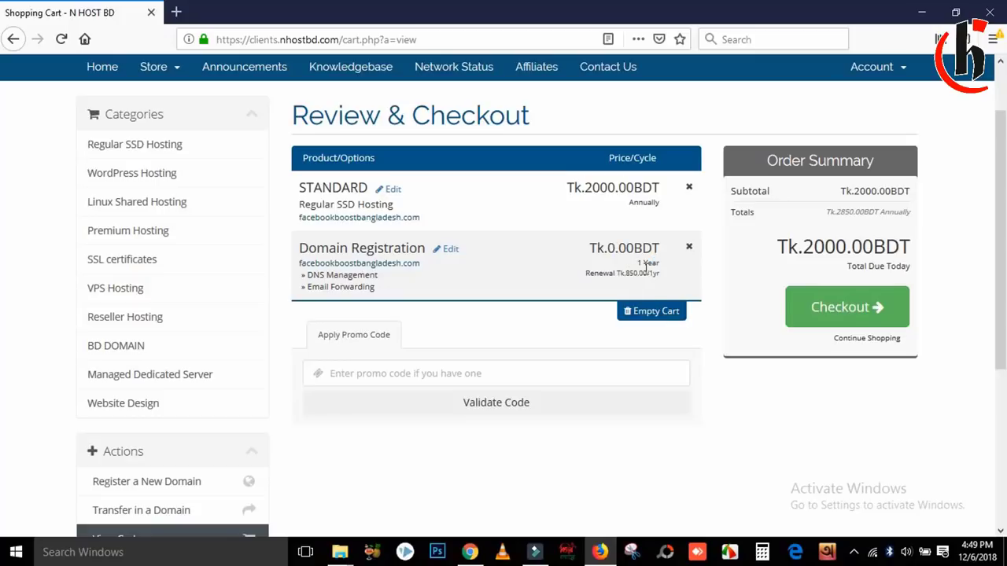
click(662, 273)
drag(579, 273, 650, 249)
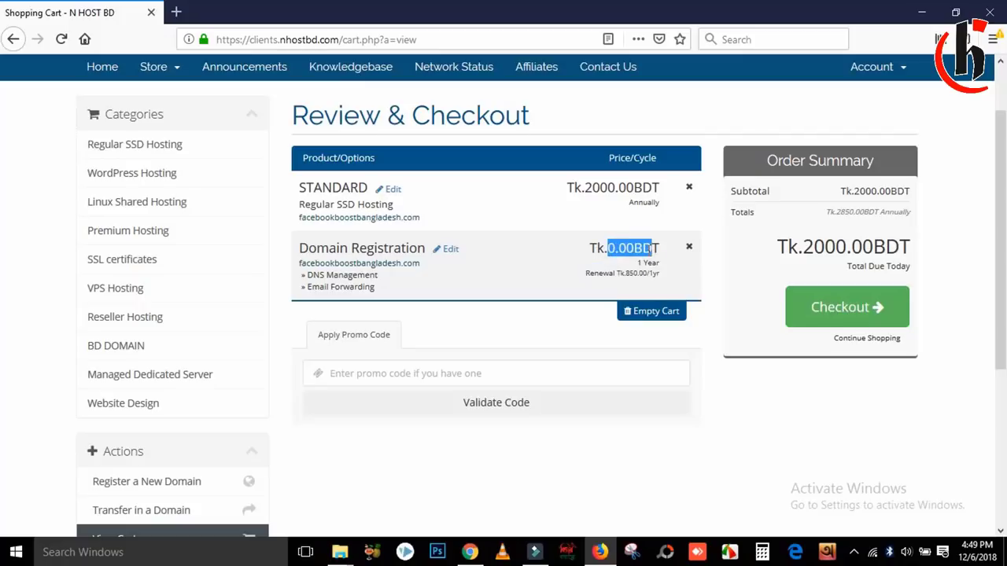
click(649, 249)
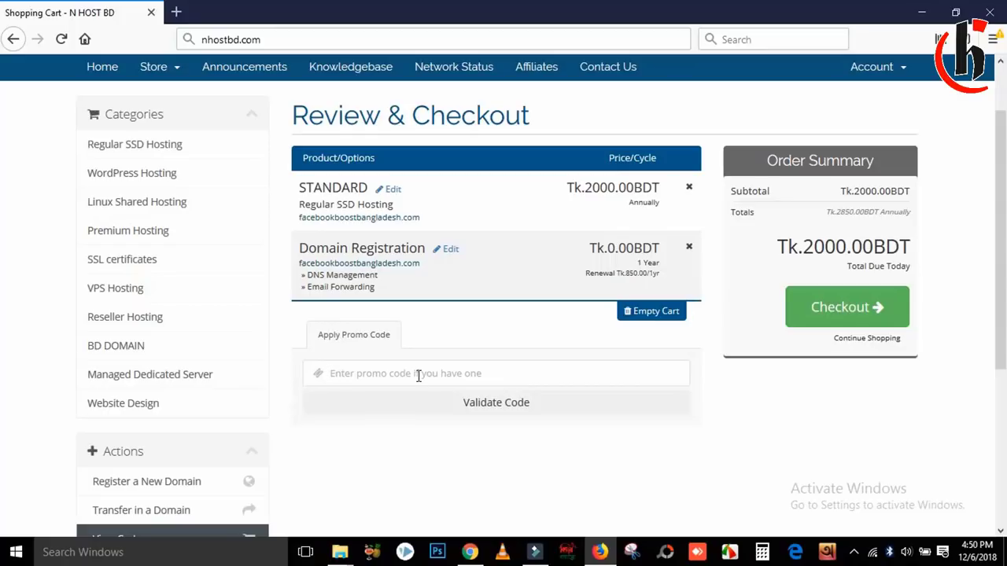
Step: Enter the suggested promo code and validate it for a 5% one-time discount
click(419, 376)
text(hIMU)
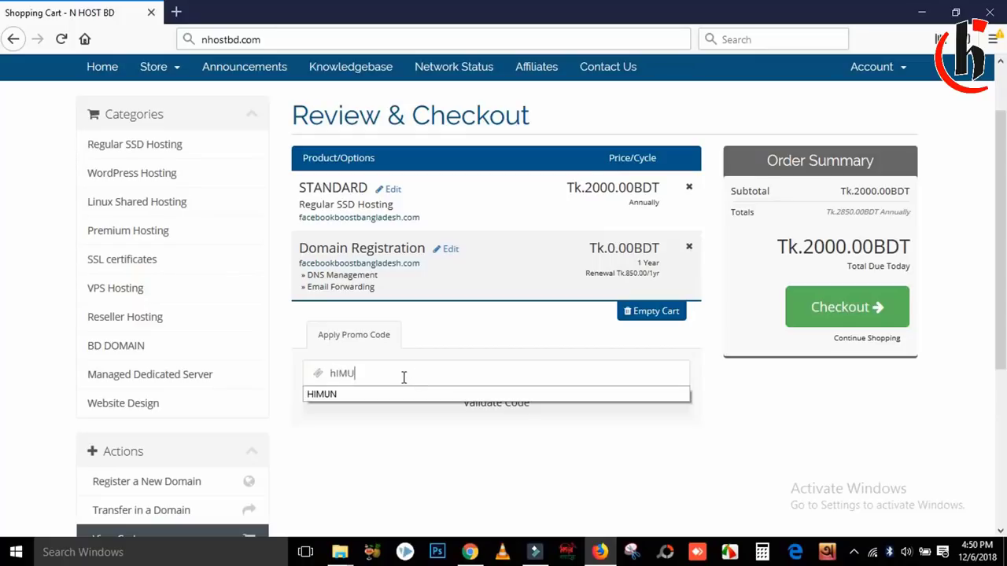
key(BackSpace)
key(BackSpace)
key(BackSpace)
key(BackSpace)
text(himu)
key(BackSpace)
key(BackSpace)
key(BackSpace)
key(BackSpace)
text(HIMUN)
click(359, 392)
click(494, 413)
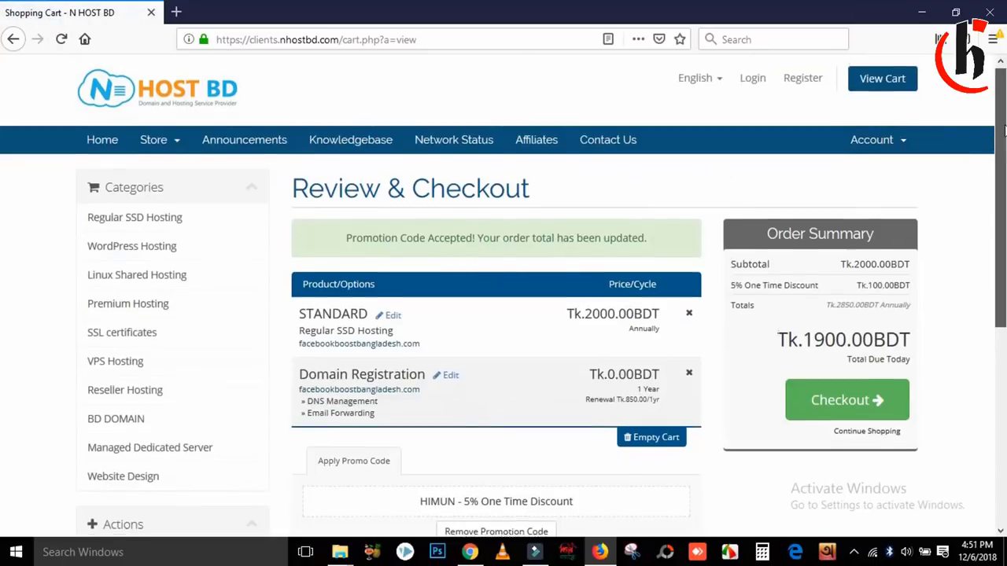
Step: Confirm the total due dropped from Tk.2000 to Tk.1900.00BDT and proceed to checkout
scroll(1002, 206, down, 3)
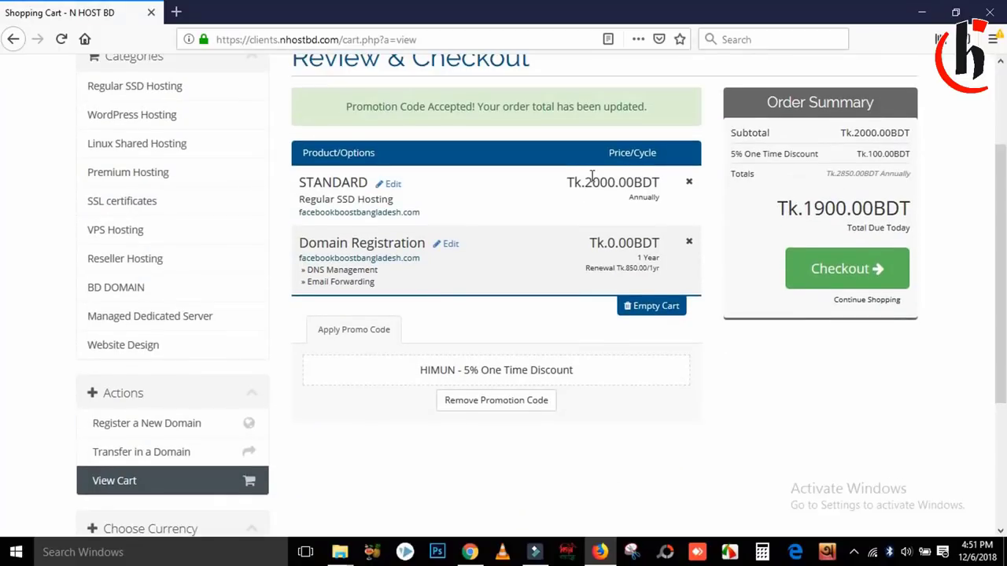
drag(583, 179, 638, 180)
click(604, 202)
drag(808, 210, 834, 209)
click(834, 209)
click(858, 275)
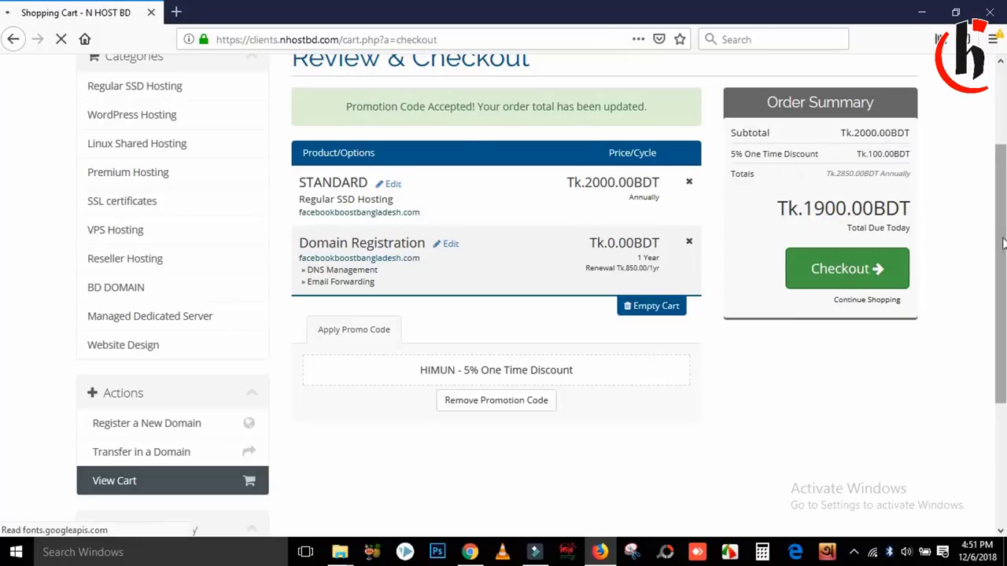
Step: Enter the customer's first name in the Personal Information section
scroll(1004, 189, down, 2)
scroll(1003, 189, down, 1)
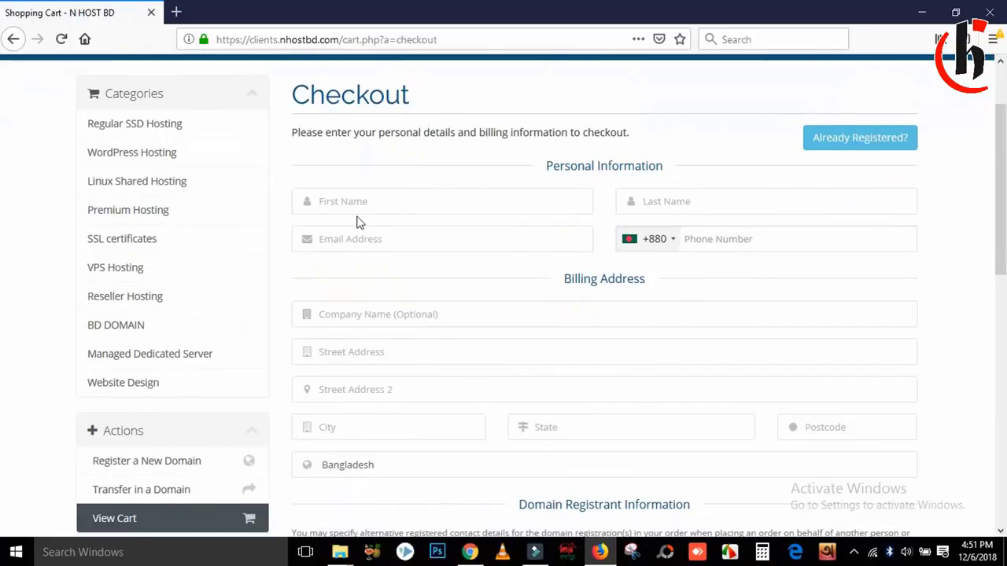
text(him)
key(BackSpace)
text(JHIMU)
key(BackSpace)
key(BackSpace)
key(BackSpace)
text(Himun)
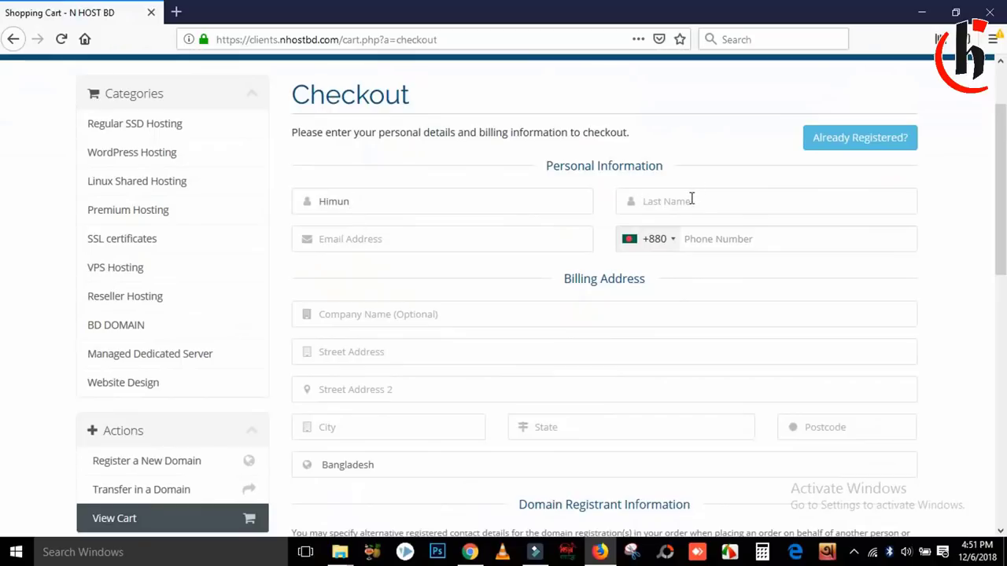
text(C)
Step: Add the customer's last name, e-mail address and phone number
key(BackSpace)
key(BackSpace)
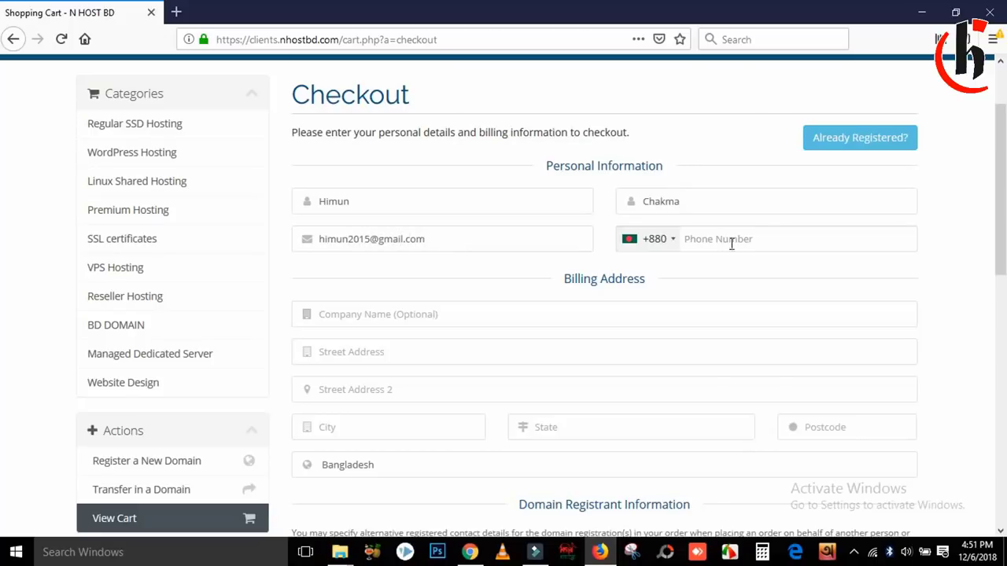
click(731, 244)
text(018)
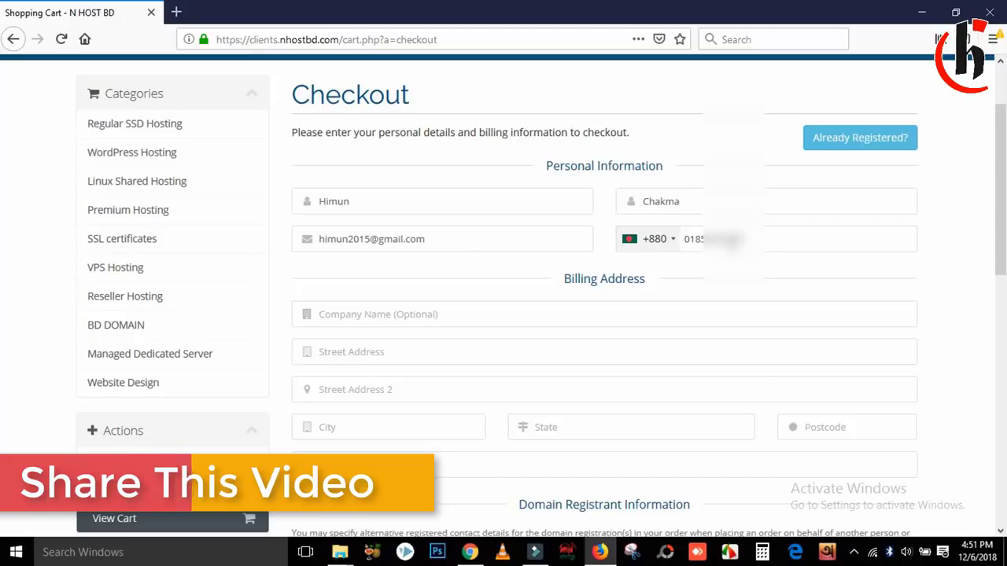
click(405, 317)
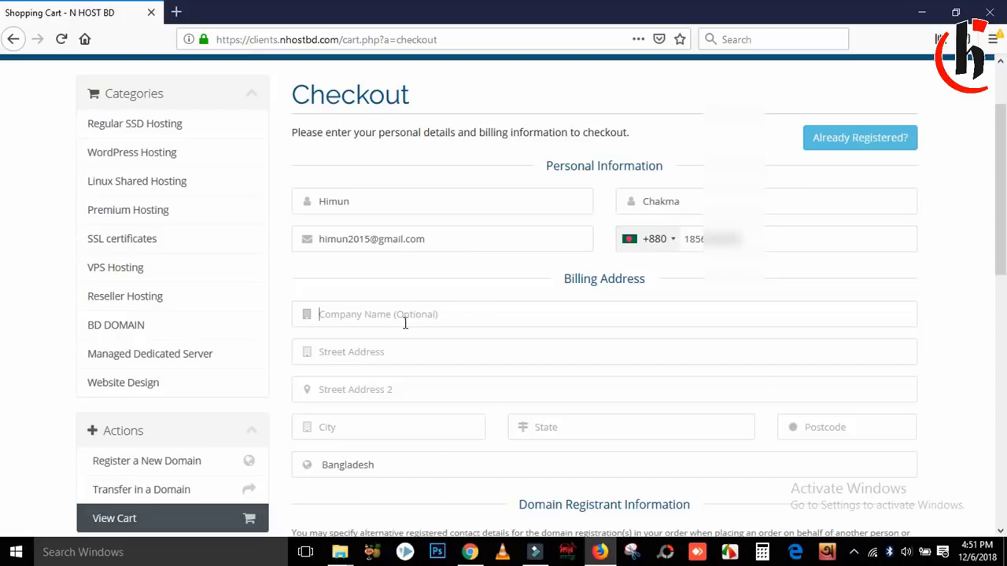
Step: Fill in the company name, street address, city, state and postcode
text(JH)
key(BackSpace)
key(BackSpace)
key(BackSpace)
key(BackSpace)
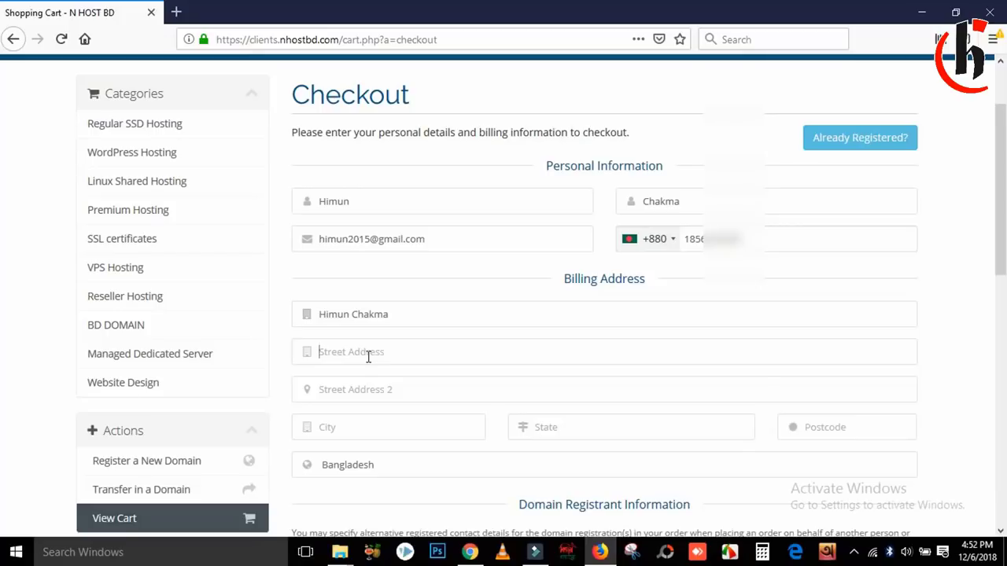
text(at)
click(361, 427)
text(Mirassarai)
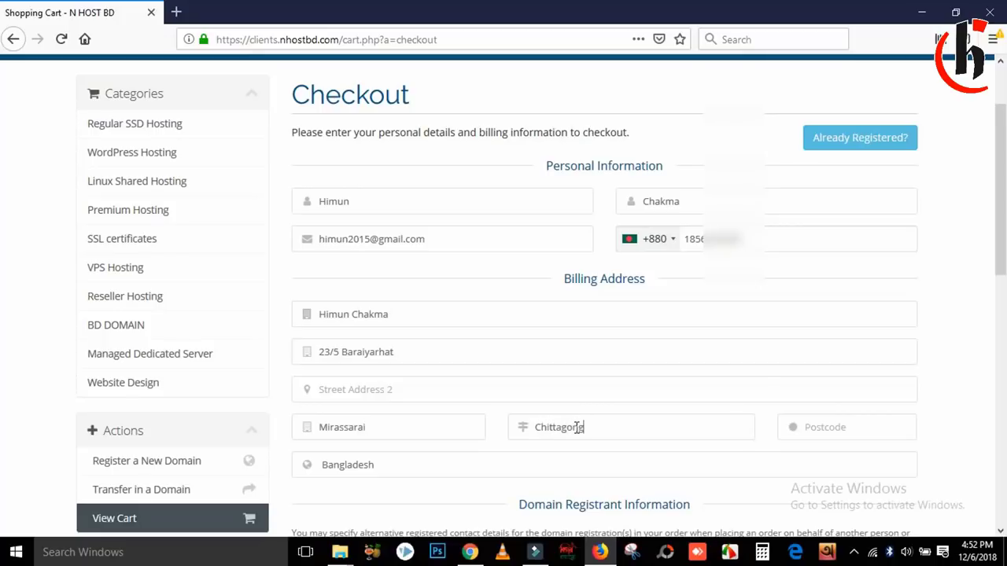
click(818, 425)
text(4223)
Step: Keep Bangladesh as the country and BDT as the currency
drag(1006, 166, 1005, 206)
click(397, 362)
click(397, 361)
click(372, 363)
click(375, 364)
click(250, 498)
click(250, 500)
click(250, 499)
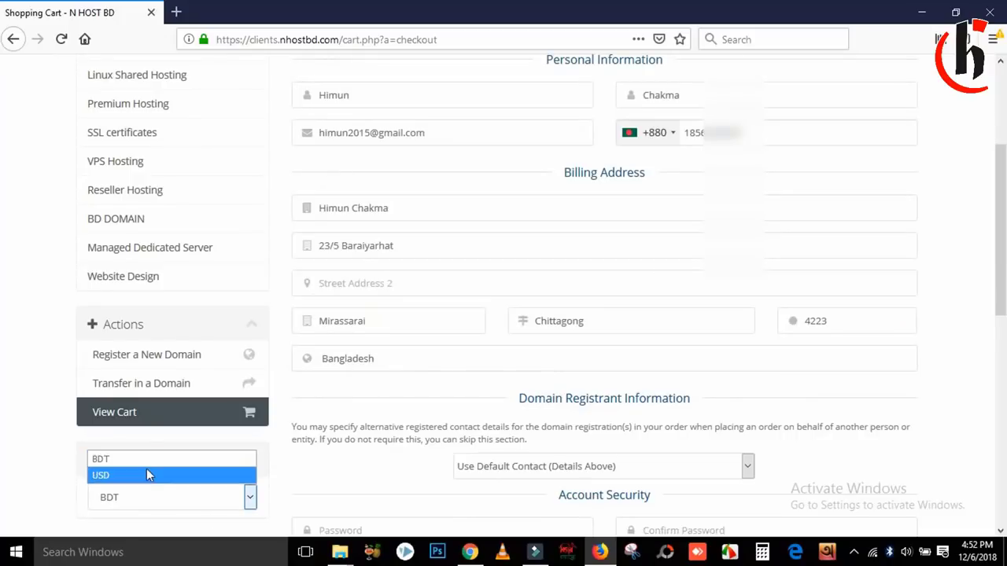
click(453, 412)
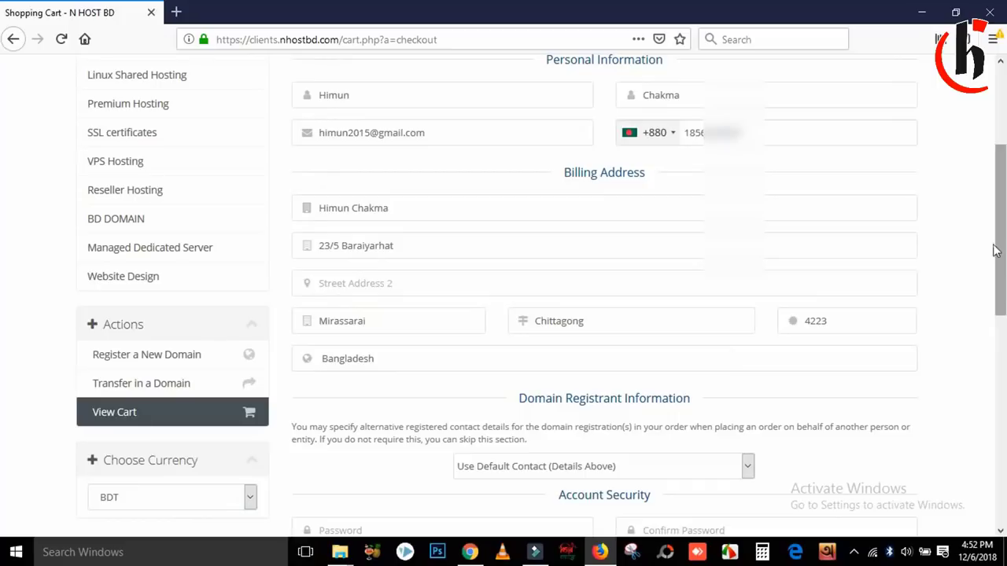
Step: Check the account password and its confirmation, then place the order with bKash payment
scroll(1004, 291, down, 2)
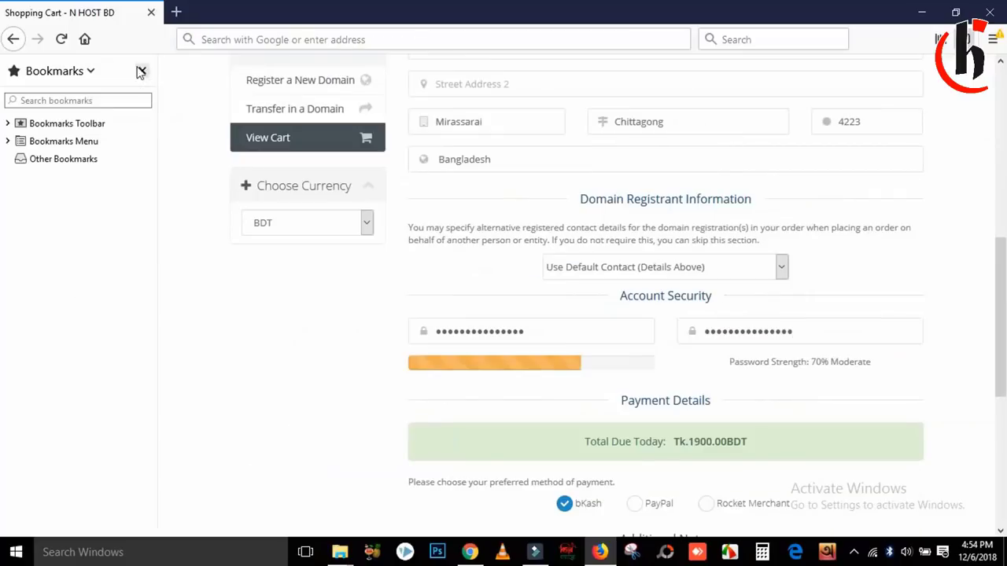
click(144, 71)
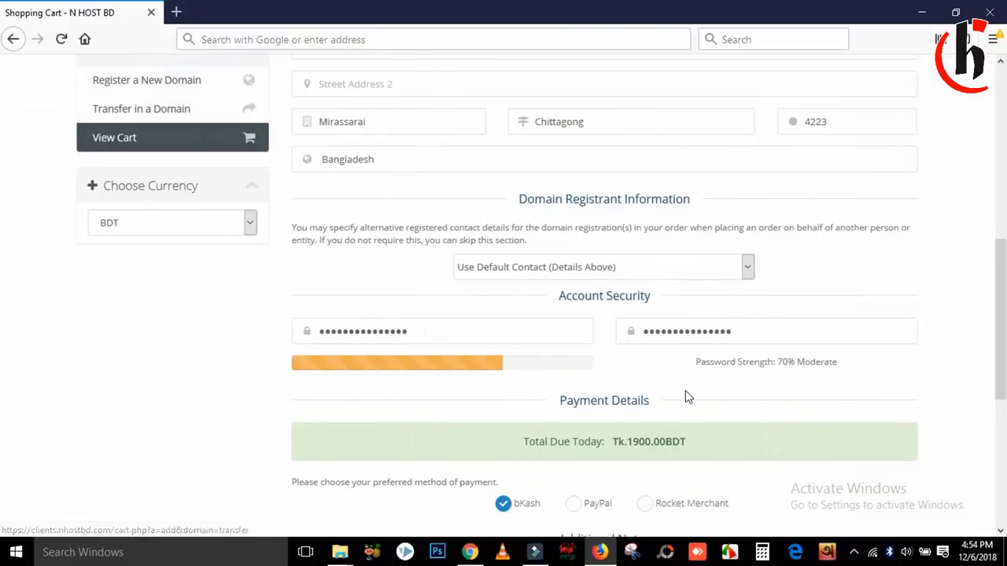
drag(433, 331, 229, 333)
click(794, 340)
drag(734, 331, 587, 333)
click(166, 377)
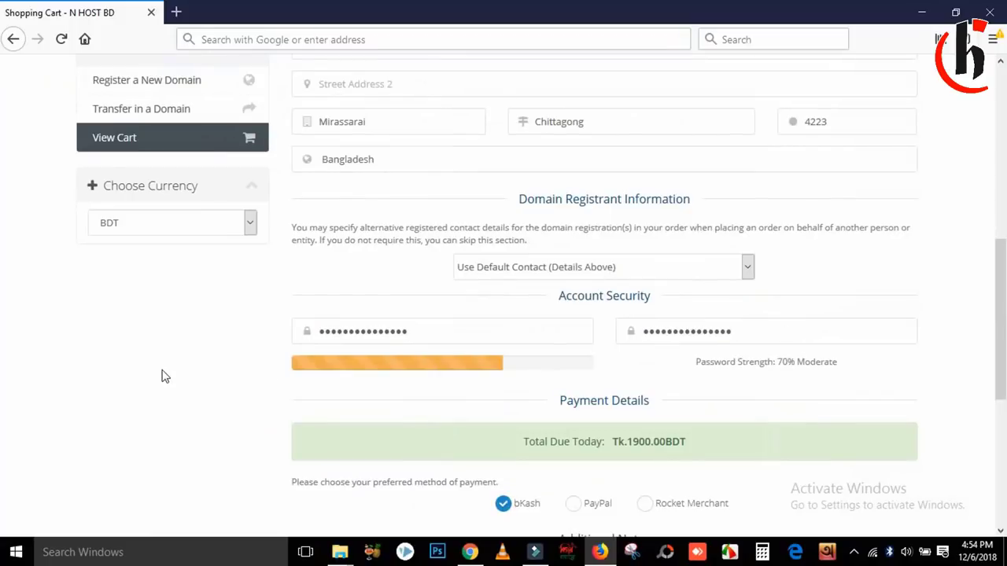
drag(1000, 310, 901, 415)
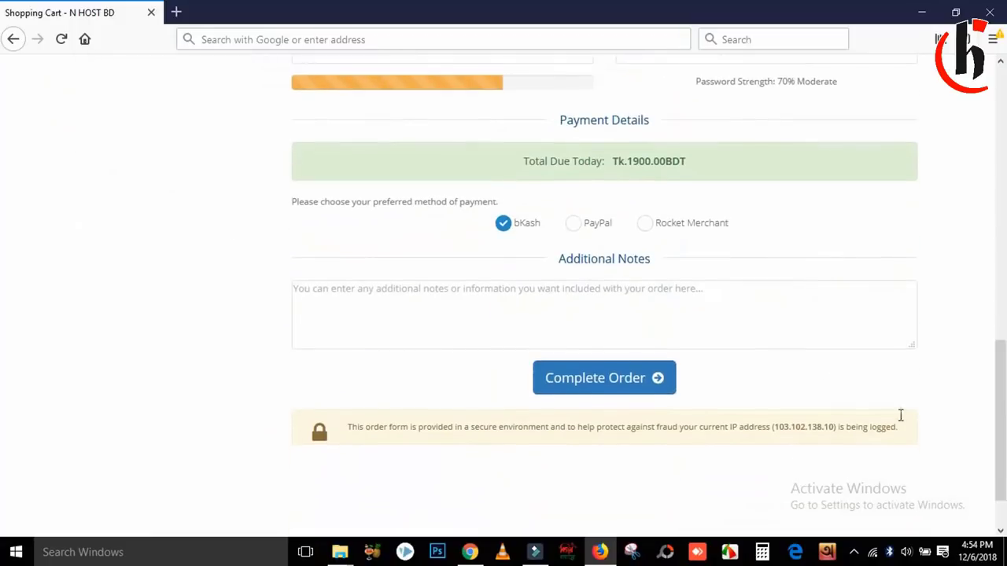
click(595, 394)
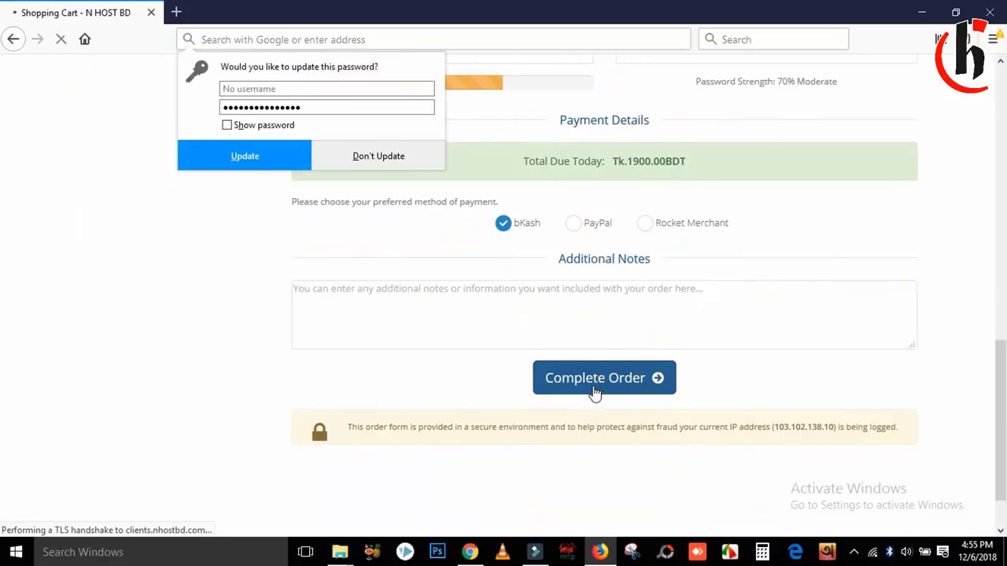
click(236, 159)
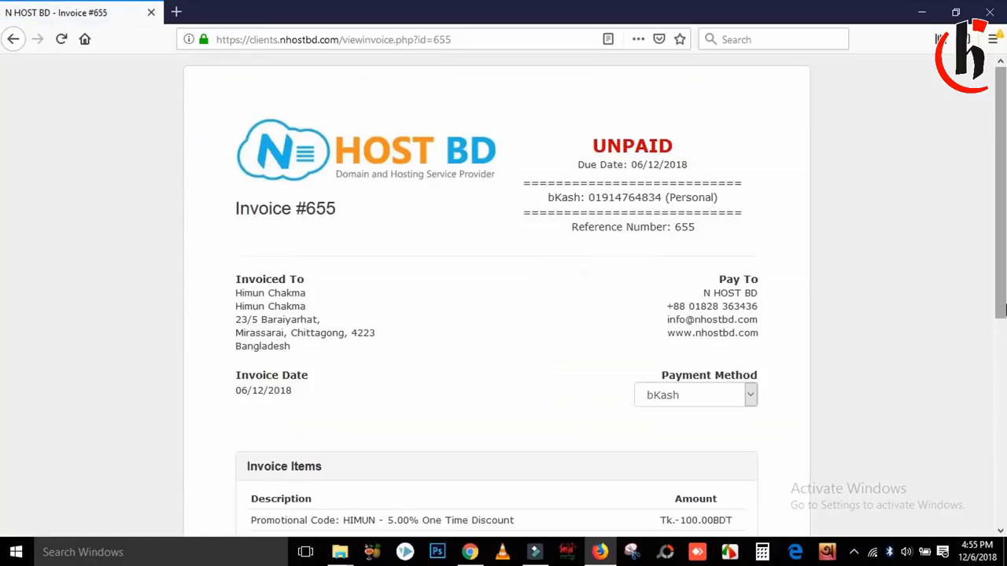
scroll(1003, 315, down, 1)
drag(247, 223, 294, 257)
click(320, 283)
drag(298, 297, 231, 236)
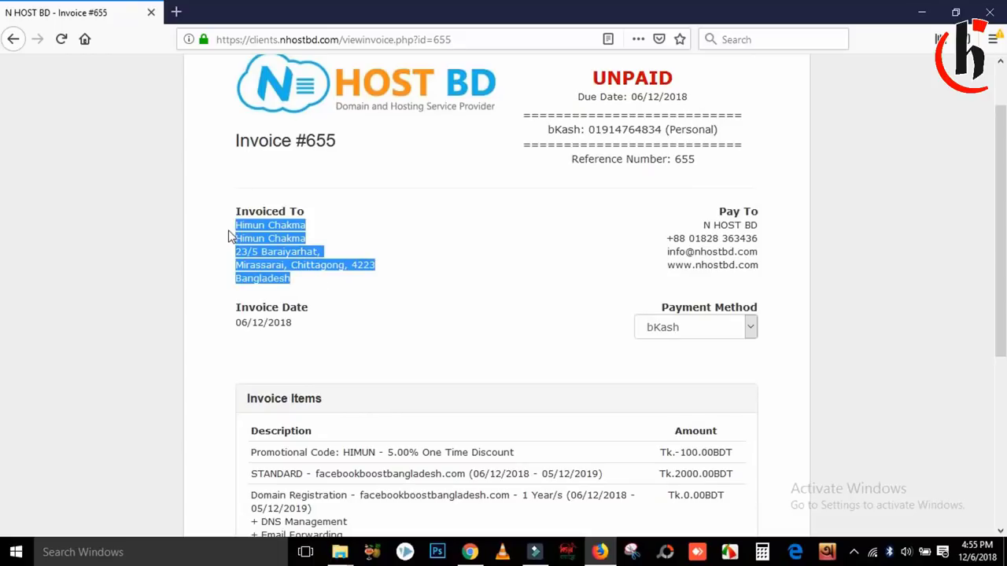
click(258, 265)
scroll(1003, 259, down, 3)
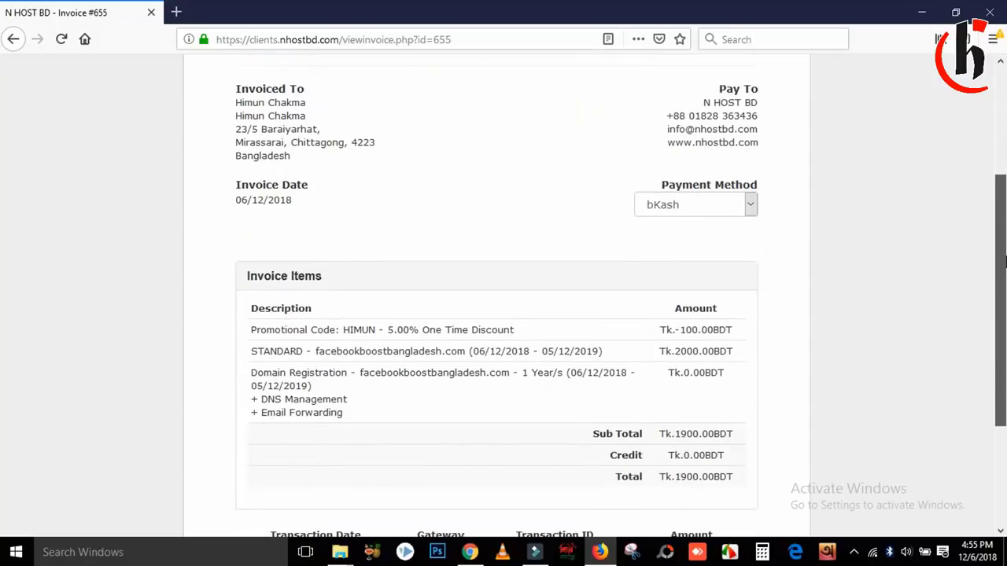
double_click(674, 351)
click(657, 427)
double_click(696, 330)
double_click(687, 351)
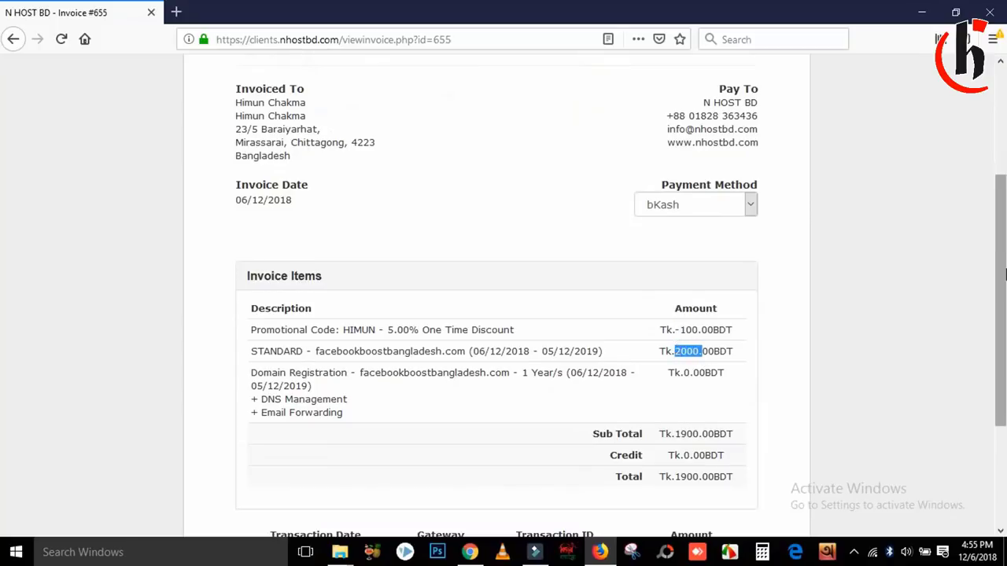
scroll(1005, 273, down, 4)
double_click(674, 312)
drag(1003, 303, 1005, 118)
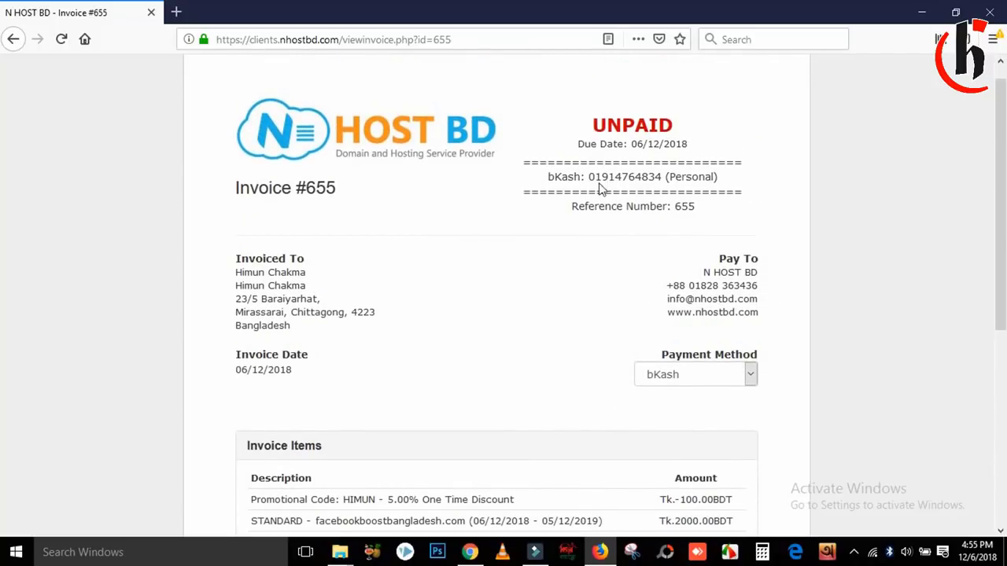
drag(588, 176, 696, 206)
click(787, 162)
drag(732, 178, 586, 177)
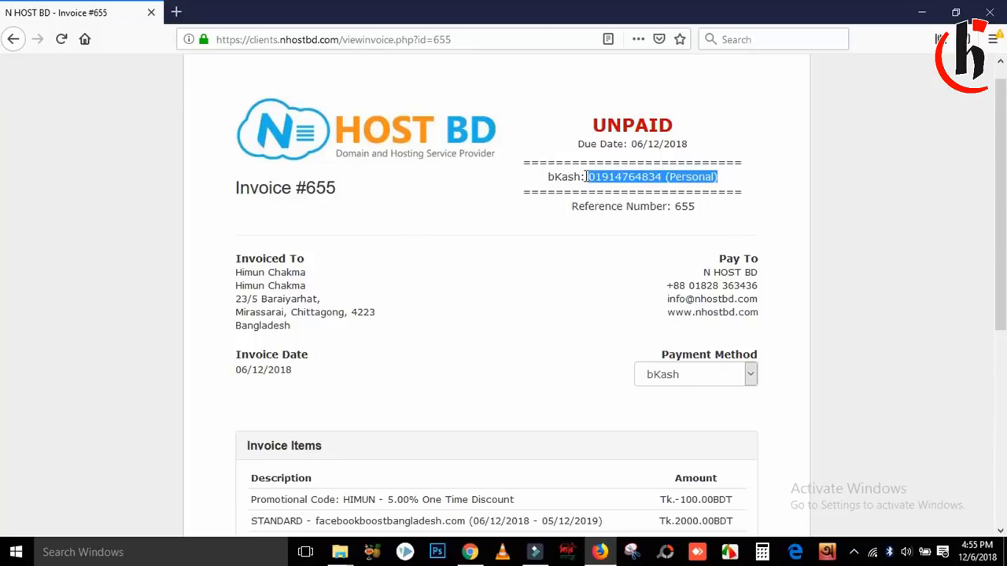
click(624, 220)
double_click(682, 207)
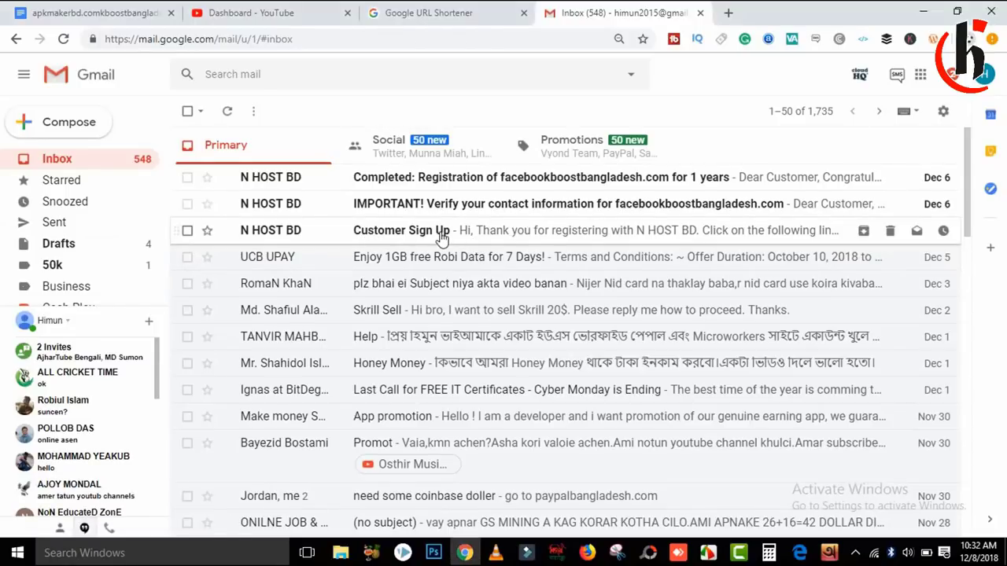
Step: Read the Customer Sign Up email, then open the facebookboostbangladesh.com contact-verification email
click(441, 239)
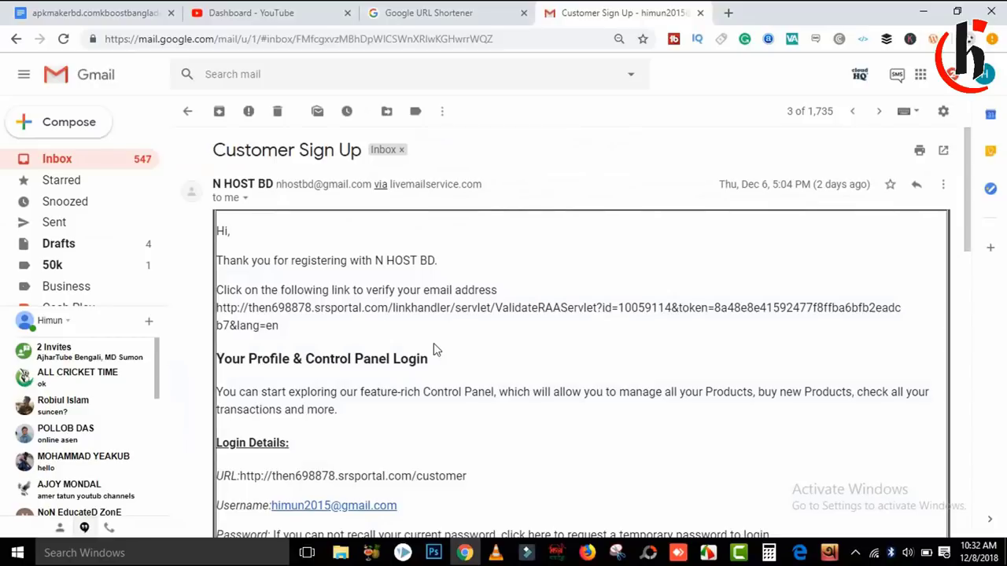
drag(967, 166, 970, 120)
click(189, 112)
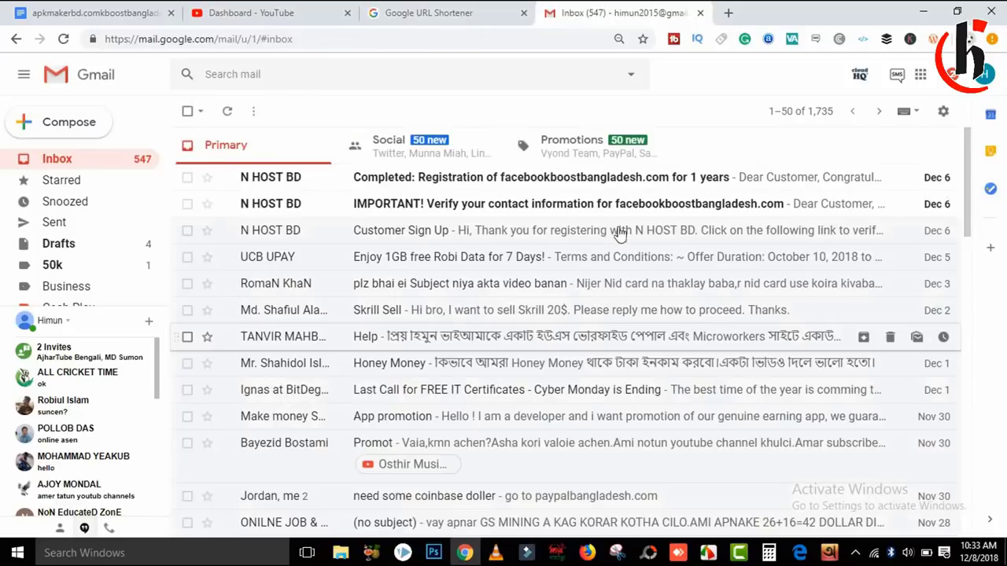
click(503, 208)
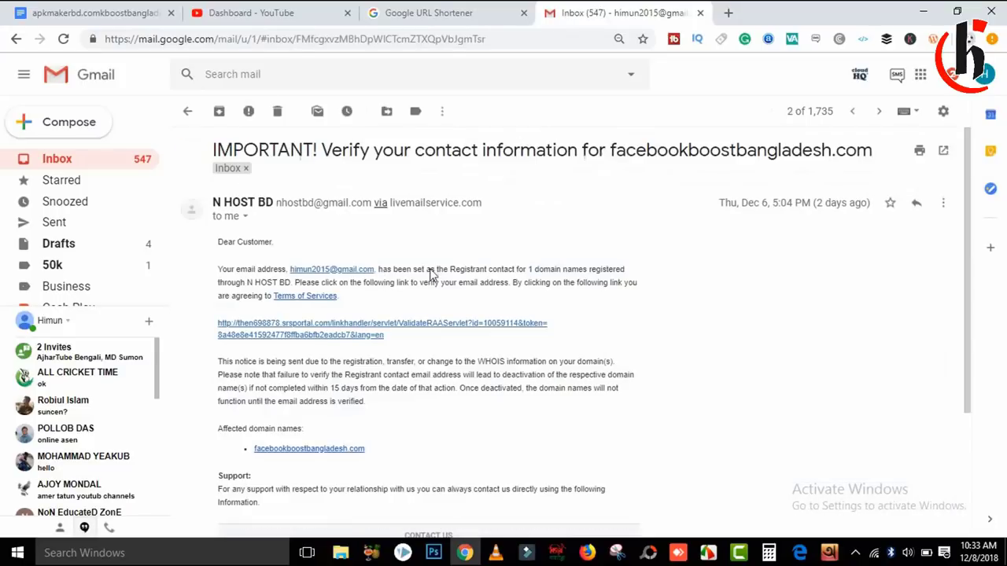